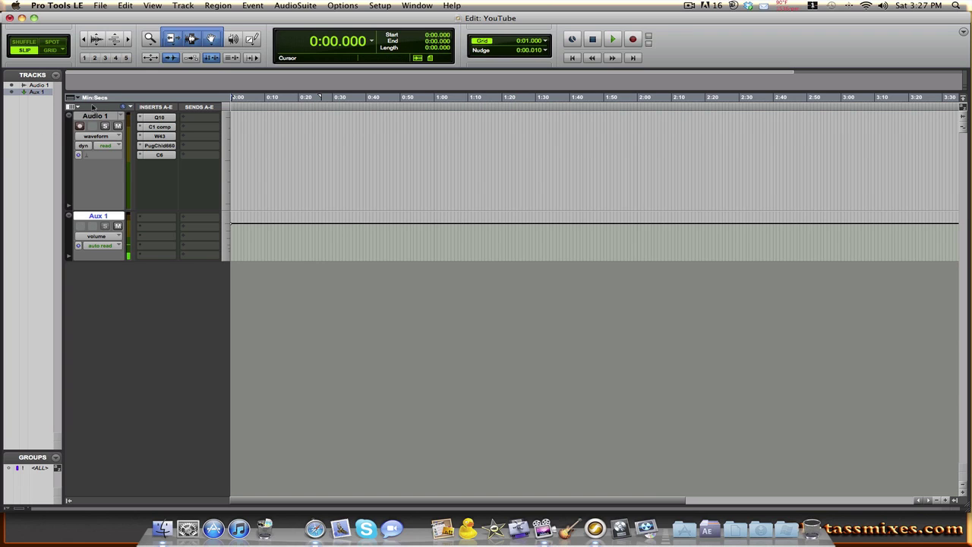
Open the Q10 equalizer on Audio 1, enable band 6 and shape it to 6.8 dB gain at 1260 Hz with Q 60.3.
{"action": "left_click", "coordinate": [151, 119]}
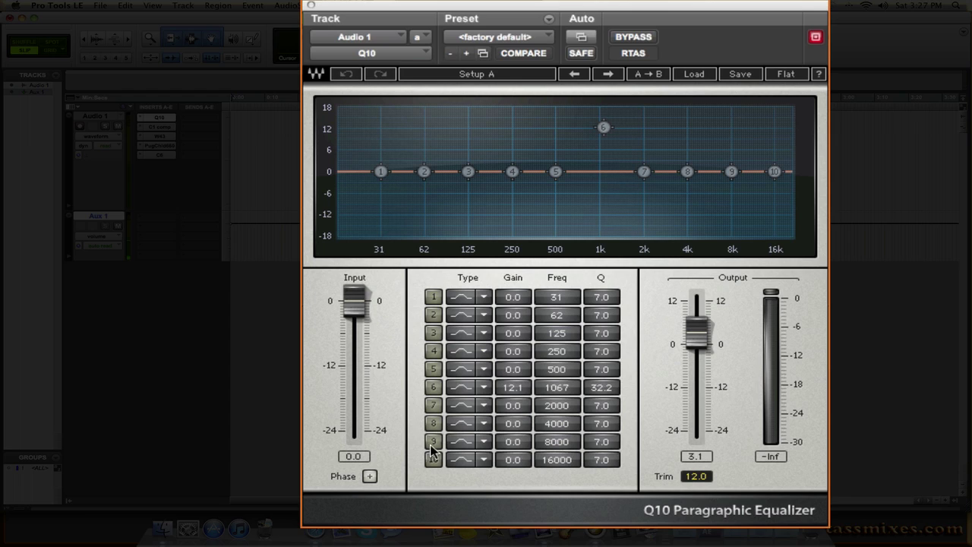
{"action": "left_click", "coordinate": [433, 386]}
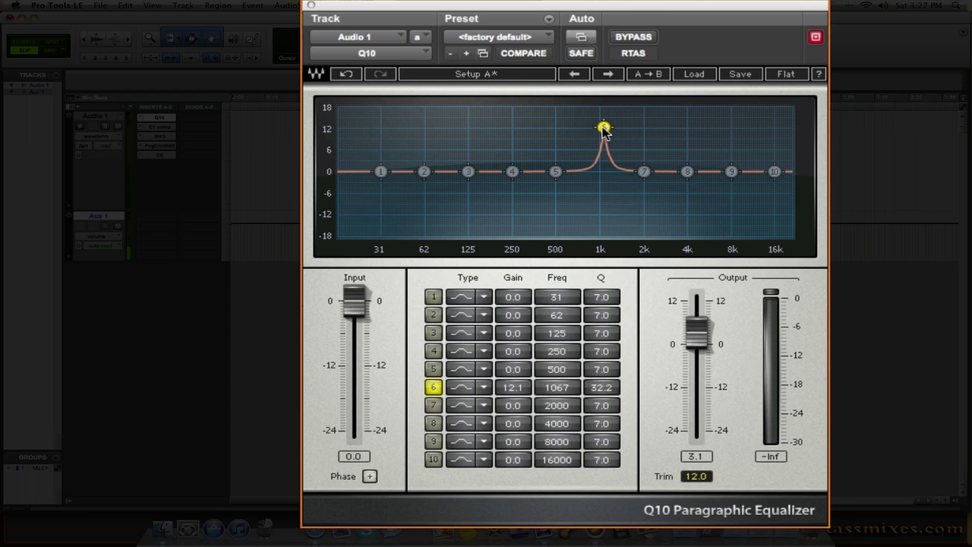
{"action": "left_click_drag", "start_coordinate": [604, 129], "coordinate": [615, 146]}
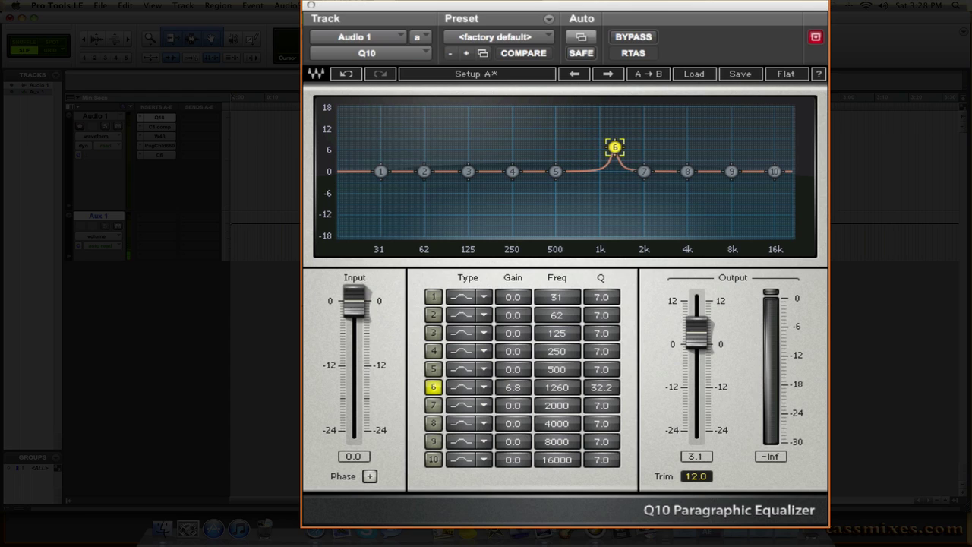
{"action": "left_click_drag", "start_coordinate": [600, 394], "coordinate": [602, 374]}
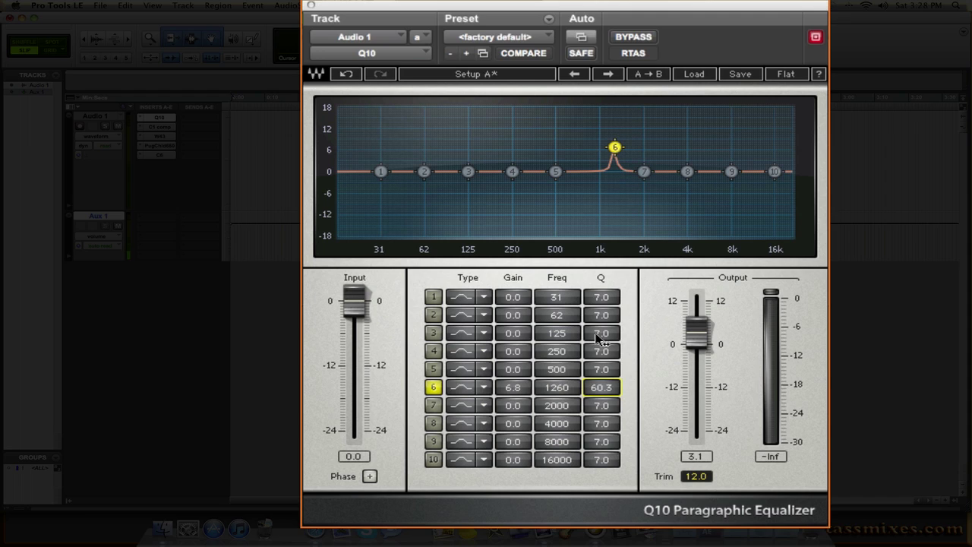
Move band 6 to about 1122 Hz with 8.6 dB gain and narrow its Q to 82.4.
{"action": "left_click", "coordinate": [616, 151]}
{"action": "mouse_move", "coordinate": [615, 149]}
{"action": "left_mouse_down"}
{"action": "mouse_move", "coordinate": [614, 191]}
{"action": "mouse_move", "coordinate": [591, 196]}
{"action": "mouse_move", "coordinate": [612, 197]}
{"action": "mouse_move", "coordinate": [612, 134]}
{"action": "mouse_move", "coordinate": [586, 137]}
{"action": "mouse_move", "coordinate": [606, 137]}
{"action": "mouse_move", "coordinate": [615, 152]}
{"action": "left_mouse_up"}
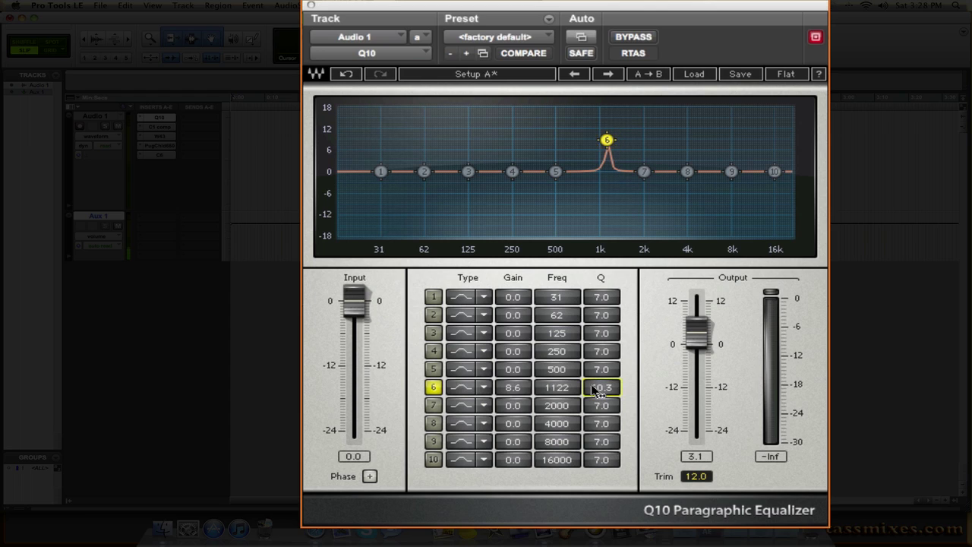
{"action": "scroll", "coordinate": [594, 388], "scroll_direction": "up", "scroll_amount": 5}
{"action": "scroll", "coordinate": [593, 388], "scroll_direction": "down", "scroll_amount": 8}
{"action": "scroll", "coordinate": [595, 390], "scroll_direction": "down", "scroll_amount": 1}
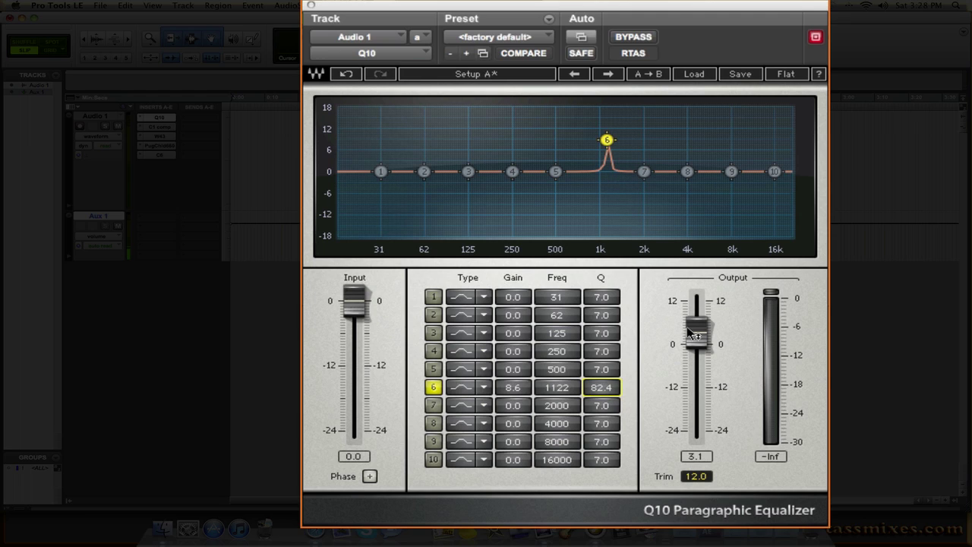
Set the equalizer's output level to 0.7 and lower its input level to -3.5.
{"action": "left_click_drag", "start_coordinate": [693, 344], "coordinate": [705, 363]}
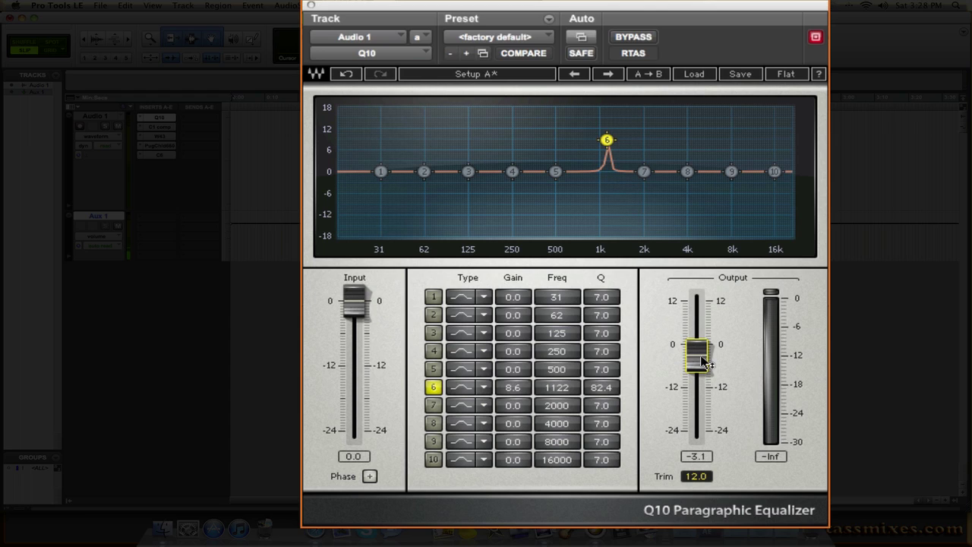
{"action": "scroll", "coordinate": [705, 363], "scroll_direction": "up", "scroll_amount": 8}
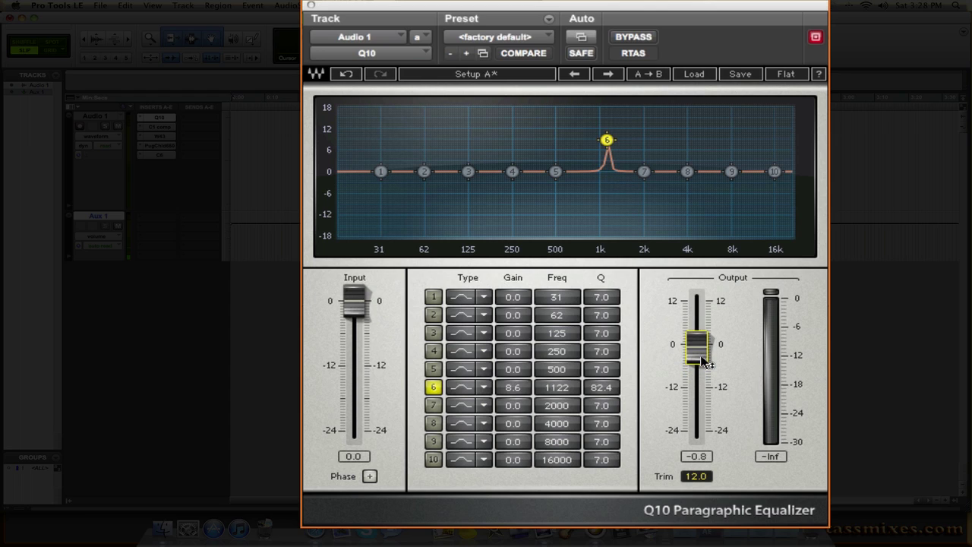
{"action": "scroll", "coordinate": [706, 363], "scroll_direction": "up", "scroll_amount": 2}
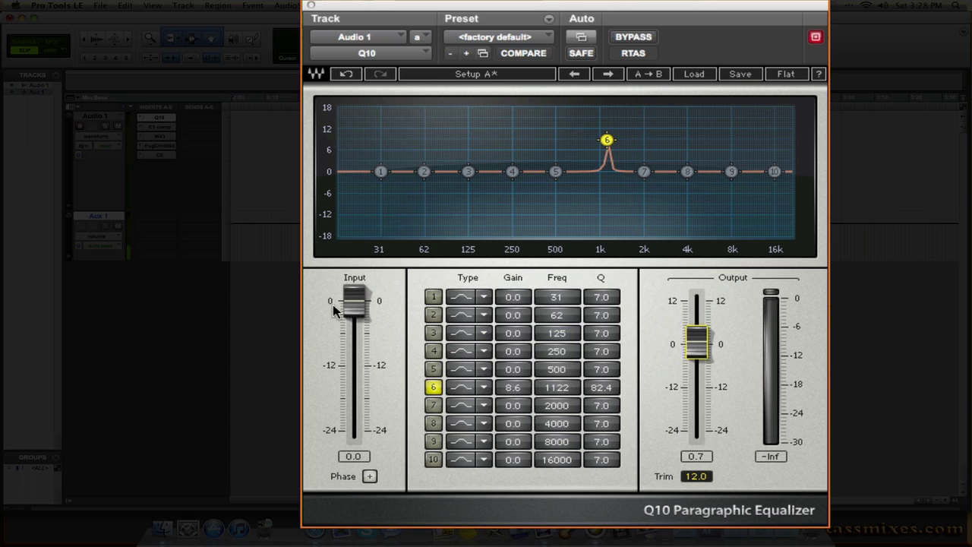
{"action": "scroll", "coordinate": [361, 368], "scroll_direction": "down", "scroll_amount": 2}
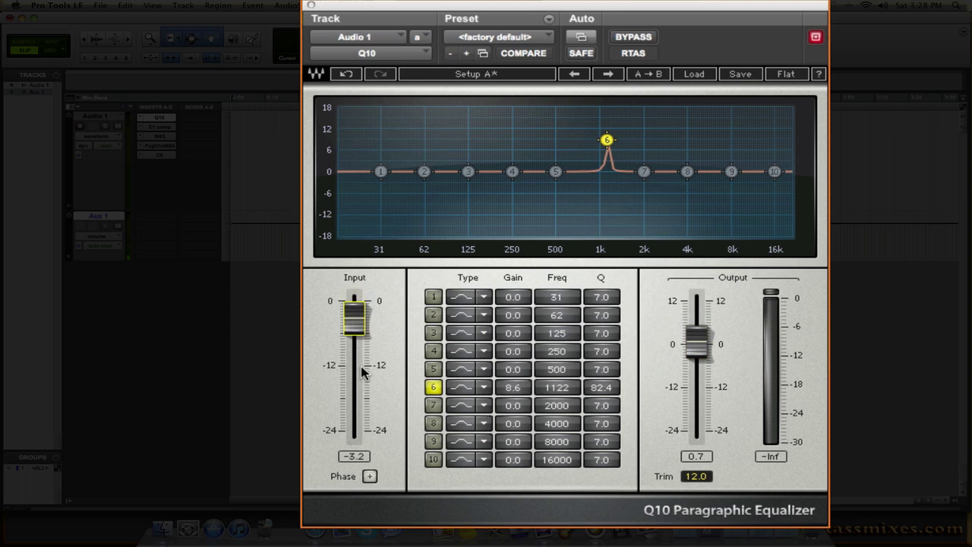
Try the Hi Shelf filter type on band 6 and return the band to Band Pass.
{"action": "left_click", "coordinate": [468, 387]}
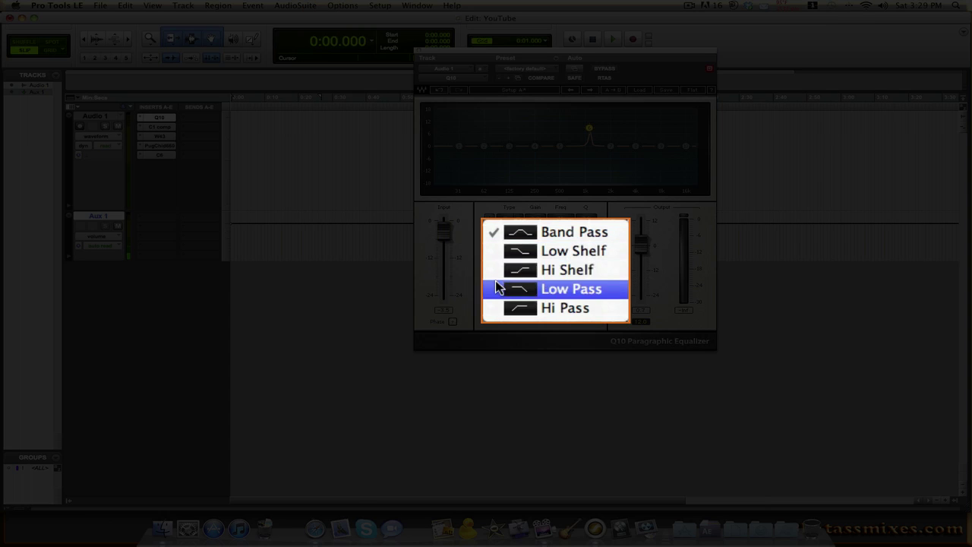
{"action": "left_click", "coordinate": [508, 271]}
{"action": "scroll", "coordinate": [467, 390], "scroll_direction": "down", "scroll_amount": 3}
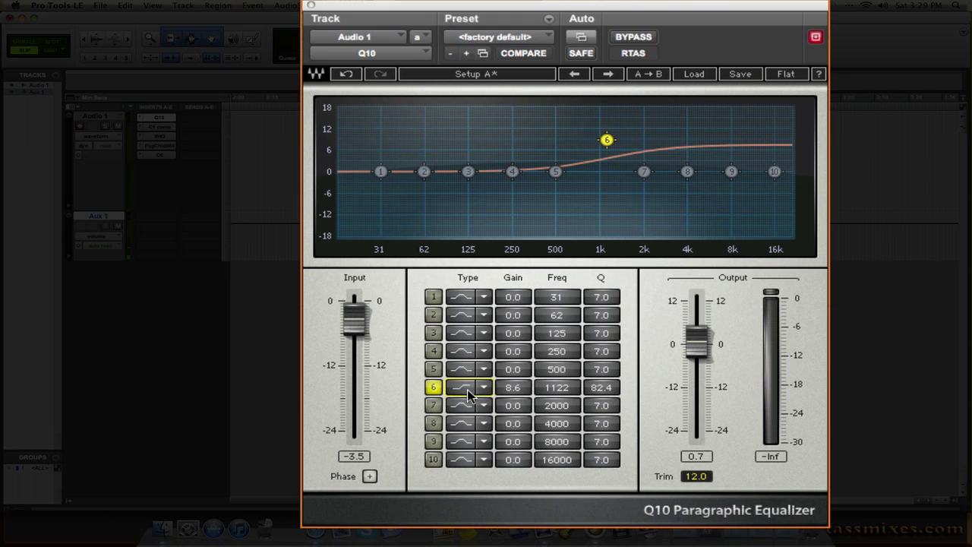
{"action": "scroll", "coordinate": [468, 394], "scroll_direction": "up", "scroll_amount": 4}
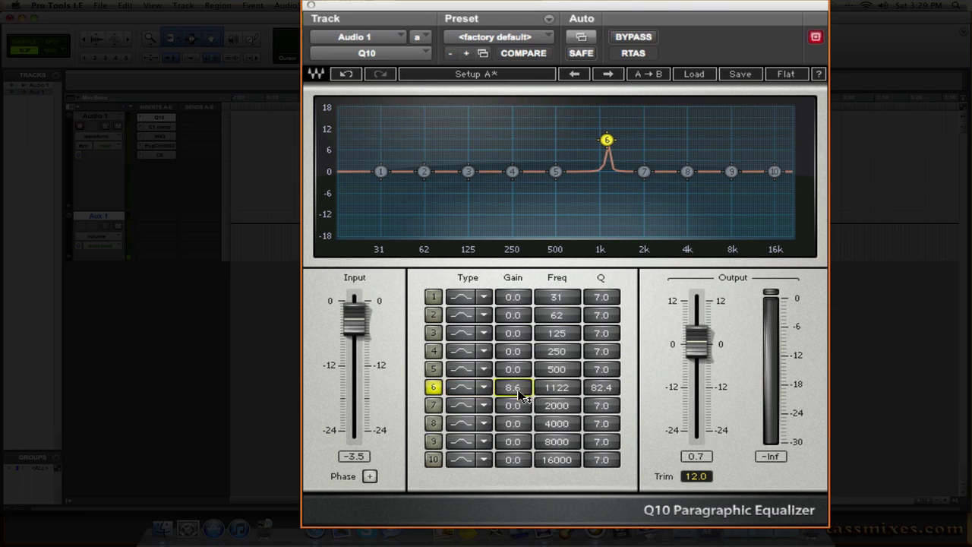
Boost band 6 to 18.0 dB gain and sweep its frequency up to 1498 Hz.
{"action": "scroll", "coordinate": [530, 391], "scroll_direction": "up", "scroll_amount": 7}
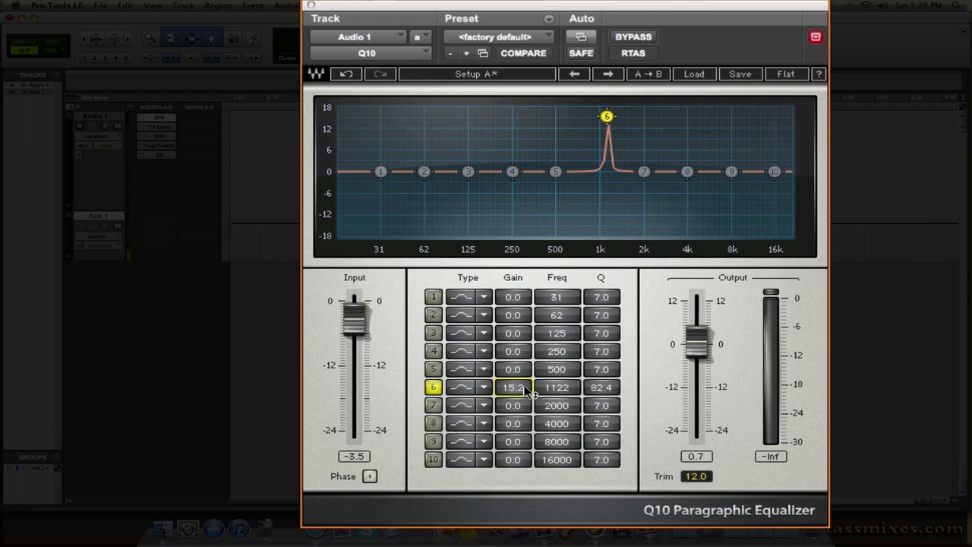
{"action": "scroll", "coordinate": [530, 391], "scroll_direction": "up", "scroll_amount": 3}
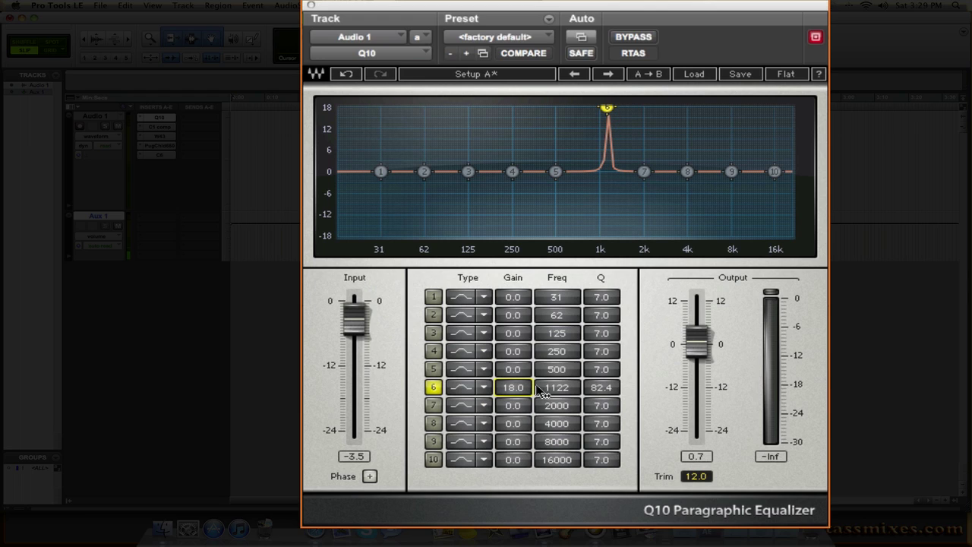
{"action": "scroll", "coordinate": [549, 390], "scroll_direction": "up", "scroll_amount": 4}
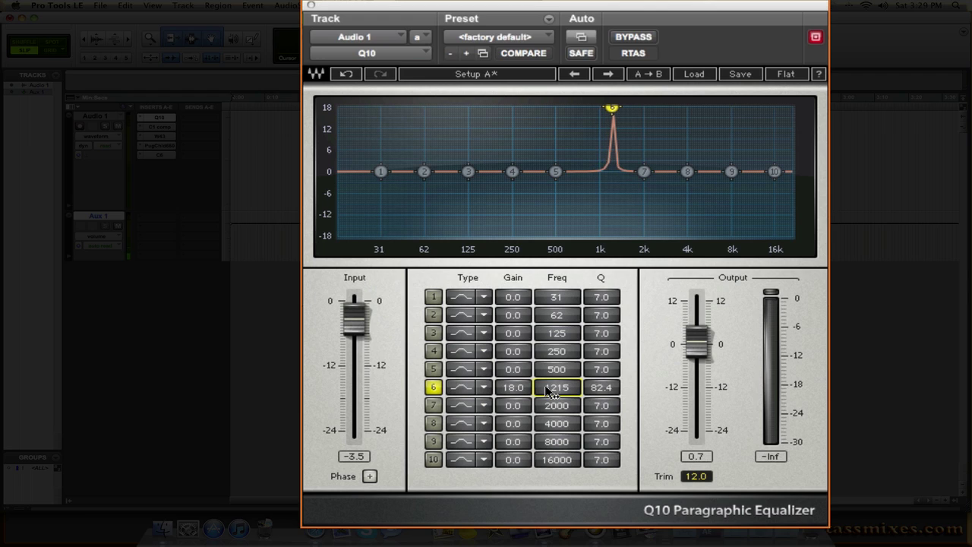
{"action": "scroll", "coordinate": [549, 390], "scroll_direction": "up", "scroll_amount": 2}
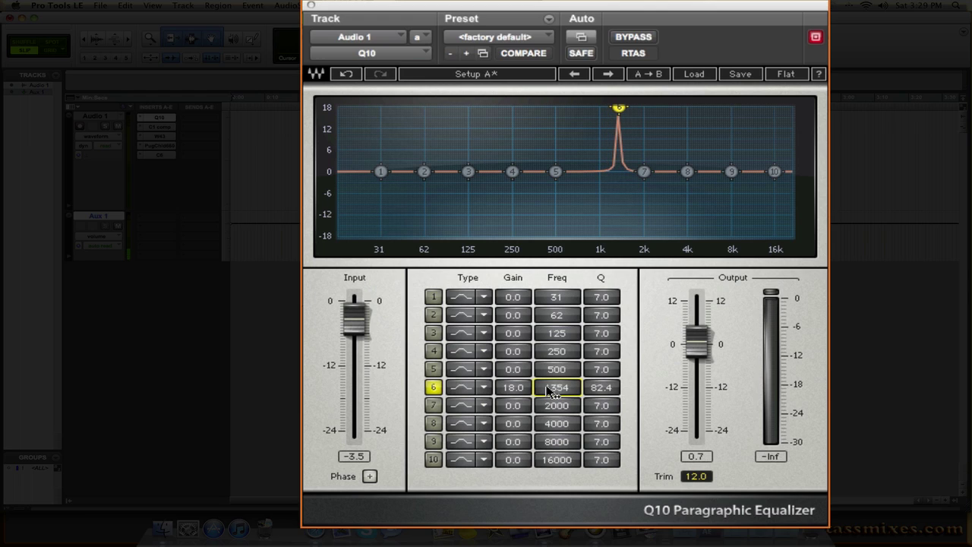
{"action": "scroll", "coordinate": [548, 390], "scroll_direction": "up", "scroll_amount": 5}
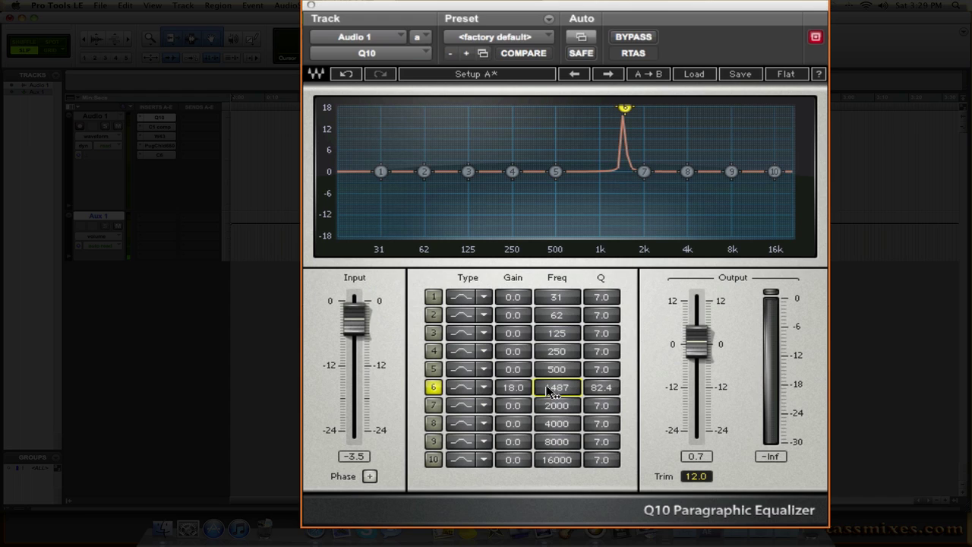
{"action": "scroll", "coordinate": [549, 390], "scroll_direction": "up", "scroll_amount": 1}
Turn band 6 into a cut with -7.0 dB gain and close the Q10 equalizer.
{"action": "scroll", "coordinate": [514, 389], "scroll_direction": "down", "scroll_amount": 15}
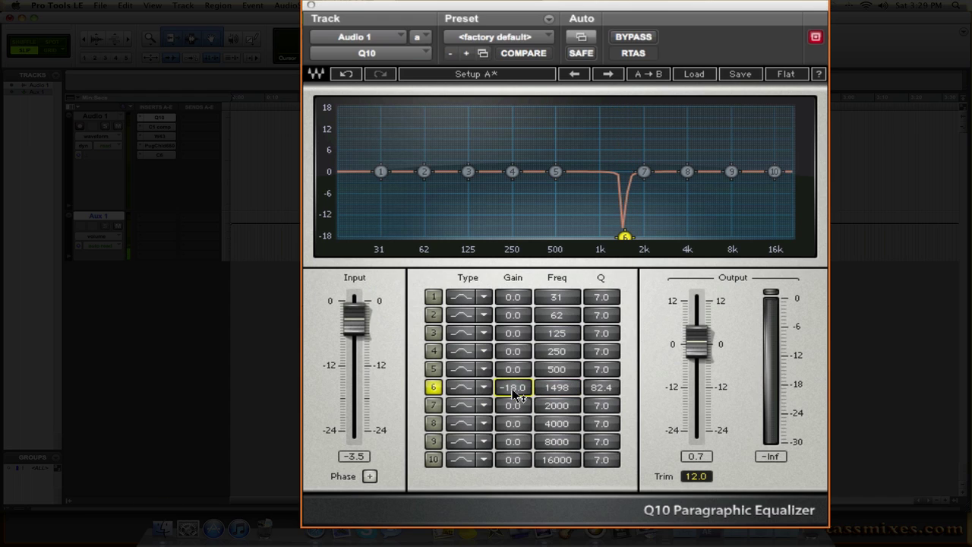
{"action": "scroll", "coordinate": [513, 389], "scroll_direction": "up", "scroll_amount": 11}
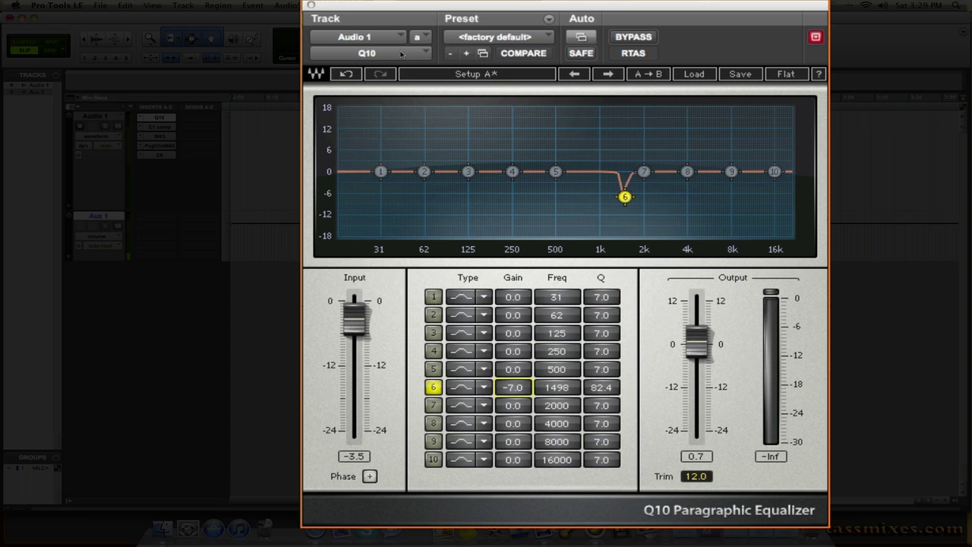
{"action": "left_click", "coordinate": [313, 6]}
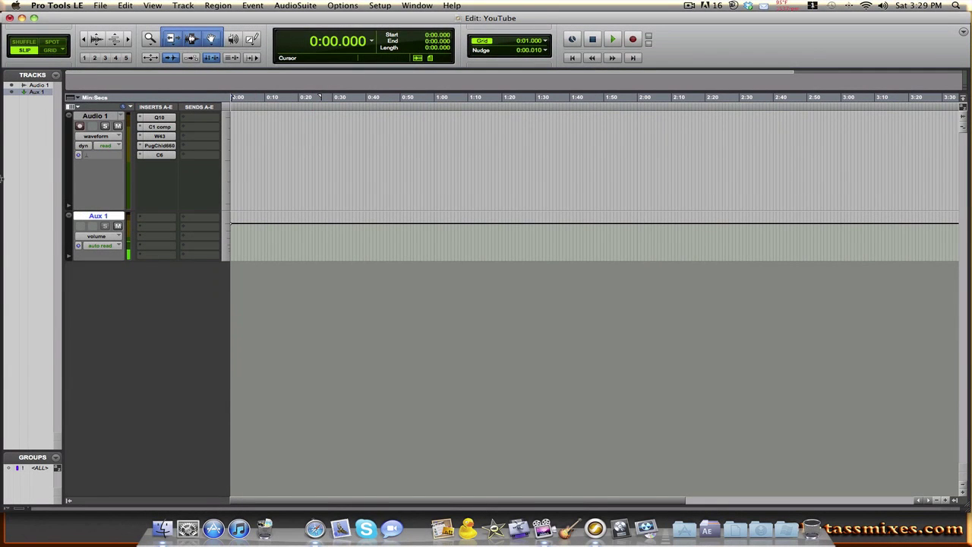
Open the C1 compressor on Audio 1 and set its threshold to -43.9.
{"action": "left_click", "coordinate": [159, 127]}
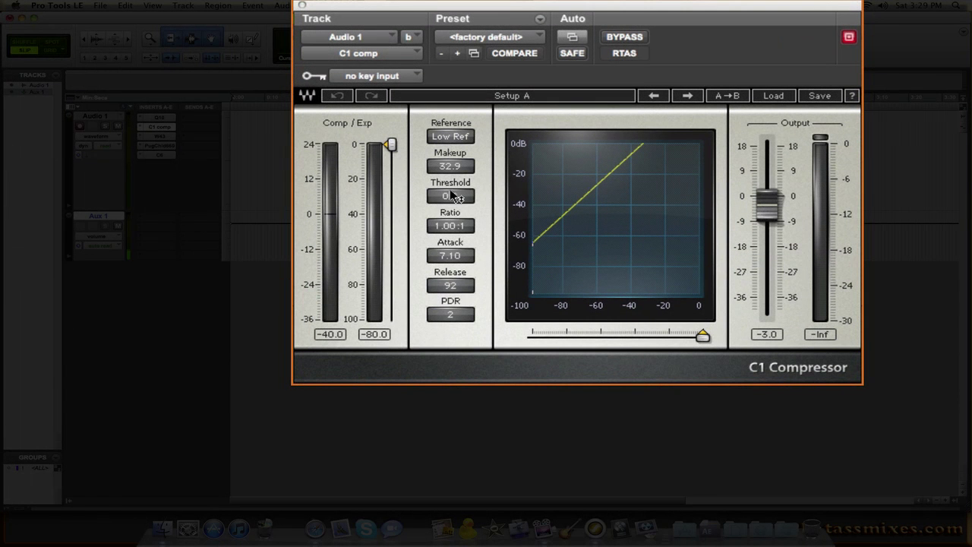
{"action": "left_click", "coordinate": [451, 196]}
{"action": "type", "text": "-51.2"}
{"action": "key", "text": "Return"}
{"action": "scroll", "coordinate": [449, 198], "scroll_direction": "down", "scroll_amount": 10}
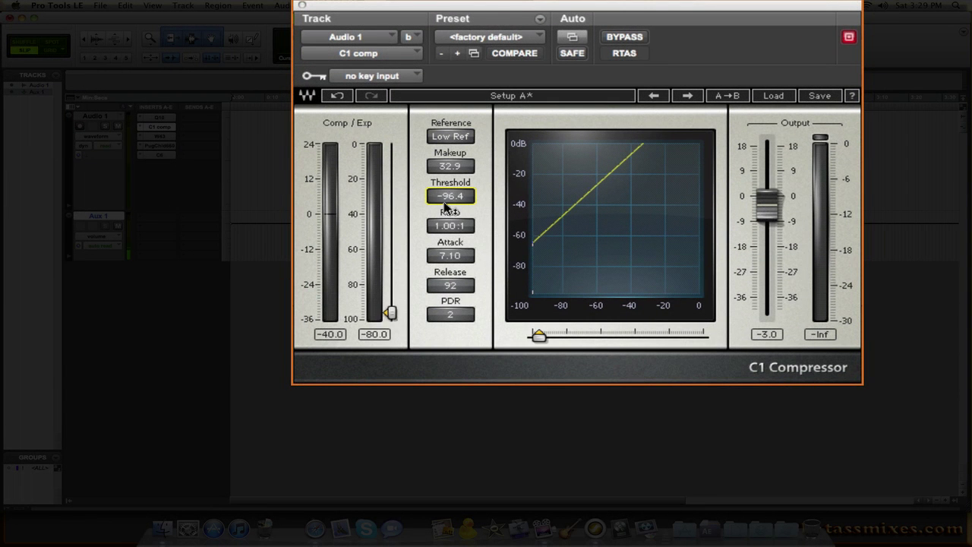
{"action": "scroll", "coordinate": [449, 198], "scroll_direction": "up", "scroll_amount": 15}
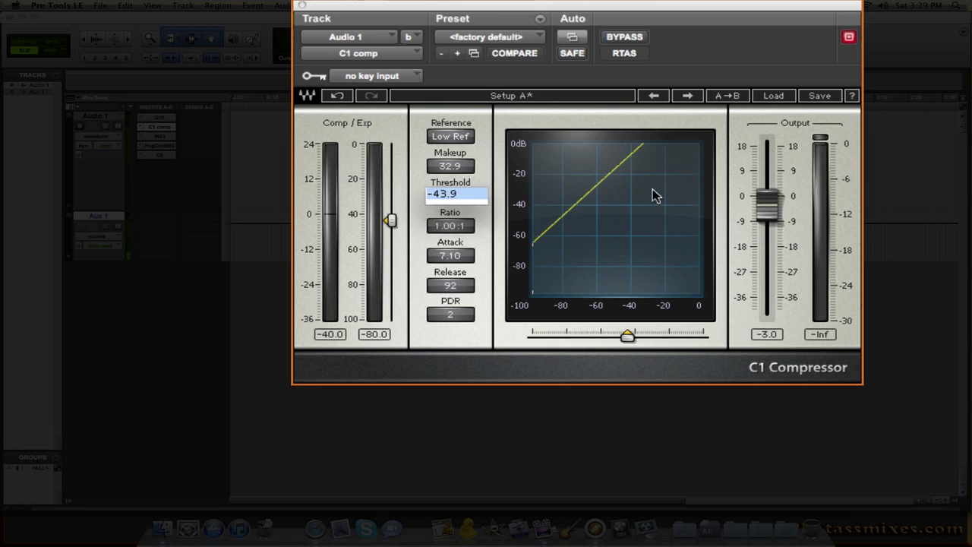
Look over the C1 compressor's factory presets and view the W43 and PuigChild 660 plug-ins on Audio 1.
{"action": "left_click", "coordinate": [774, 95]}
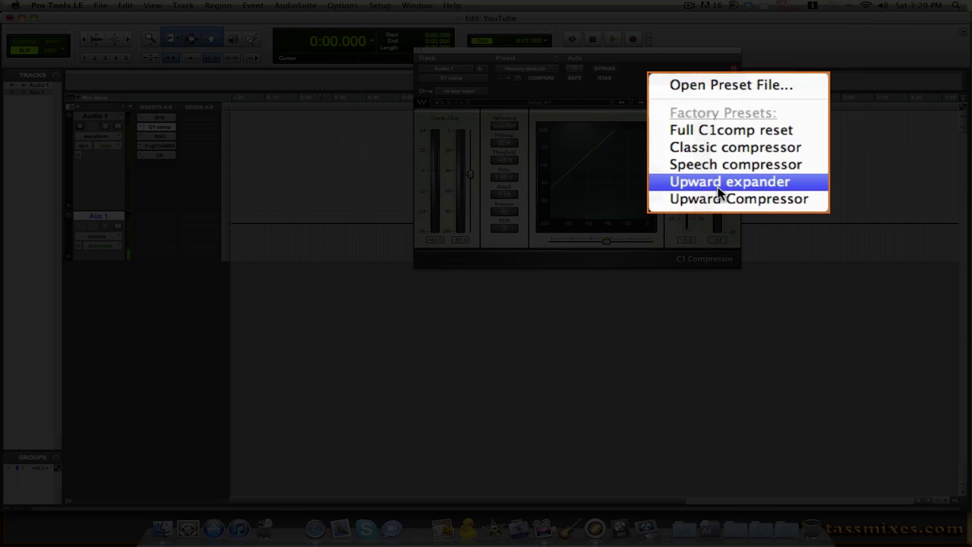
{"action": "left_click", "coordinate": [660, 164]}
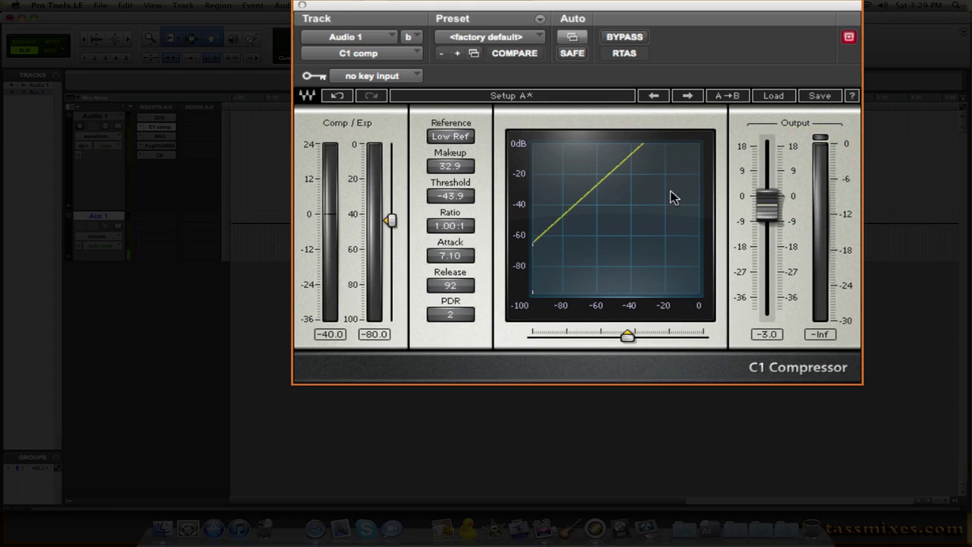
{"action": "left_click", "coordinate": [154, 141]}
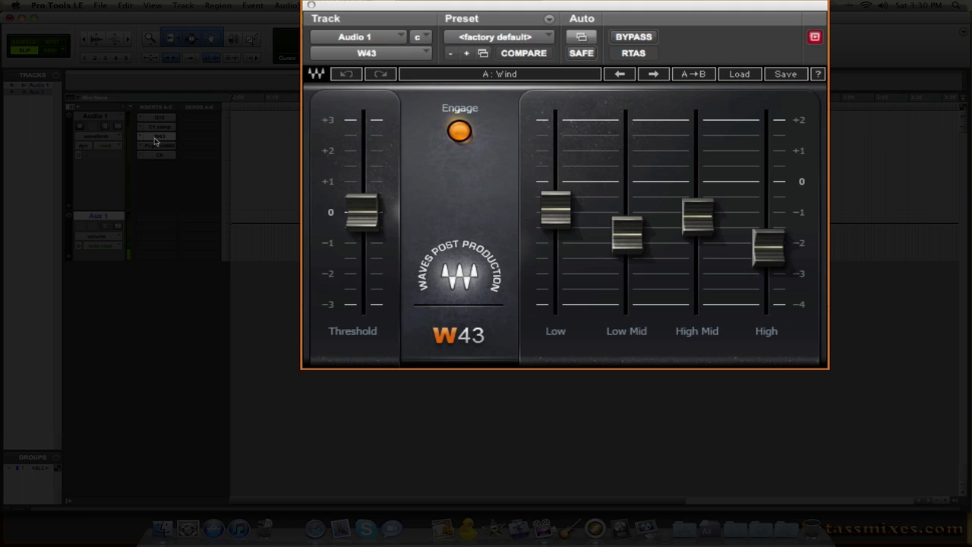
{"action": "left_click", "coordinate": [168, 148]}
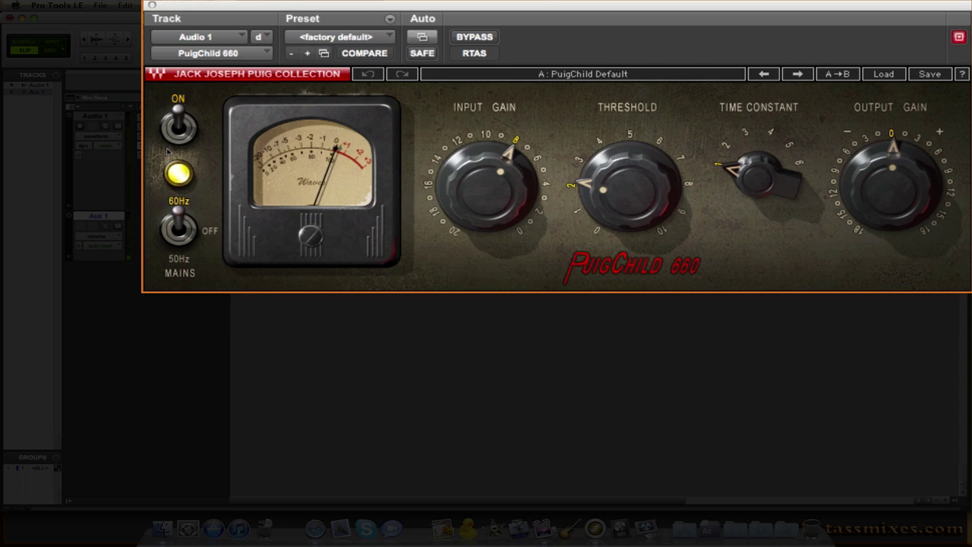
Replace the C6 insert on Audio 1 with the Waves L3 MultiMaximizer (mono) plug-in.
{"action": "left_click", "coordinate": [168, 157]}
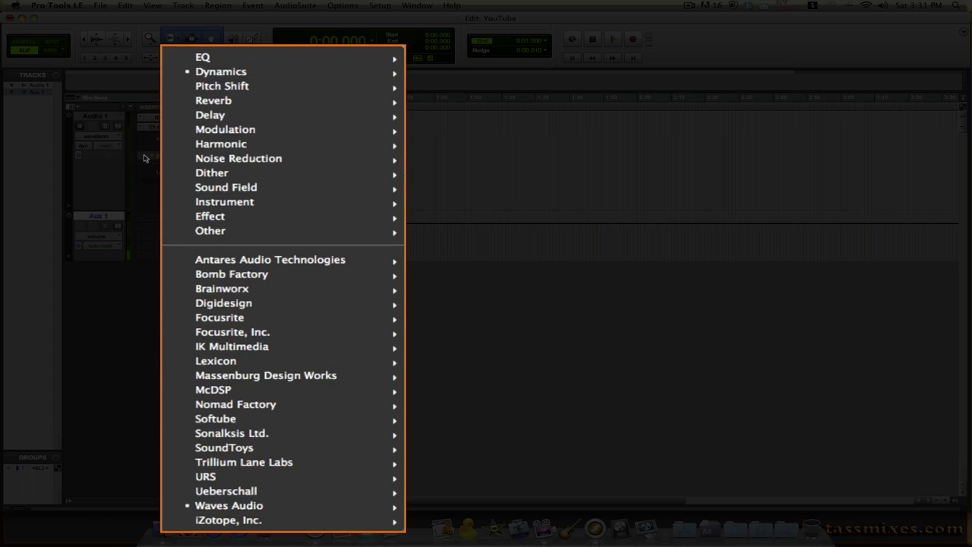
{"action": "mouse_move", "coordinate": [257, 416]}
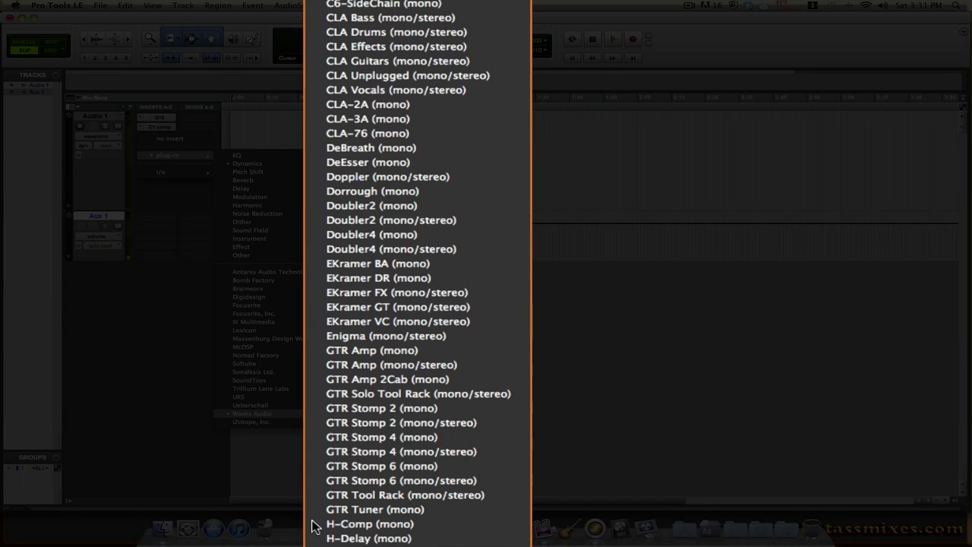
{"action": "scroll", "coordinate": [406, 495], "scroll_direction": "down", "scroll_amount": 3}
{"action": "scroll", "coordinate": [407, 496], "scroll_direction": "down", "scroll_amount": 7}
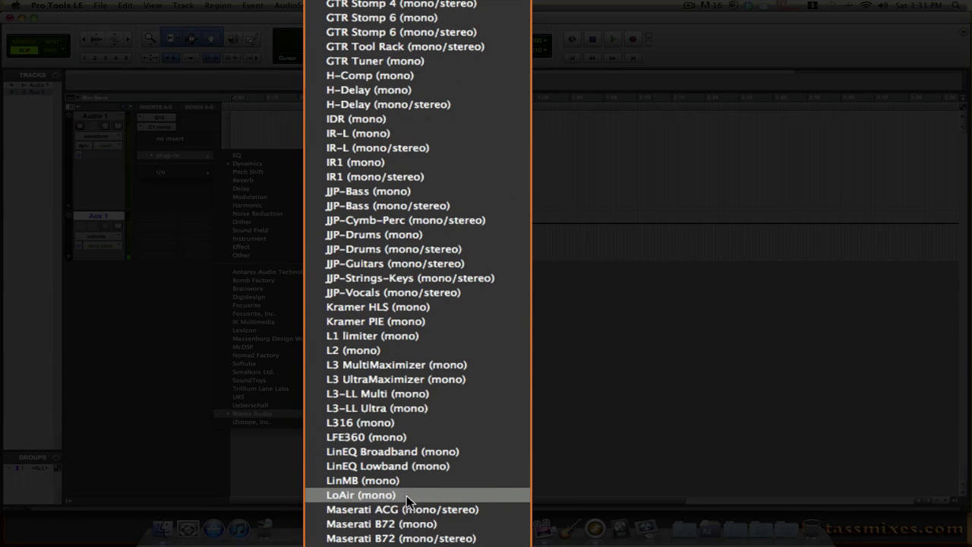
{"action": "left_click", "coordinate": [400, 365]}
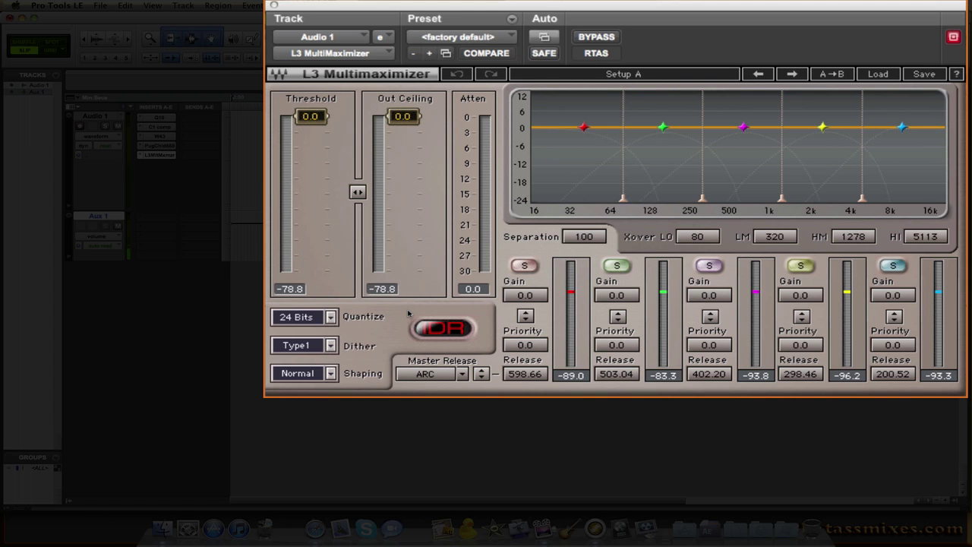
Look over the L3 MultiMaximizer's factory presets without loading one and close the plug-in.
{"action": "left_click", "coordinate": [879, 74]}
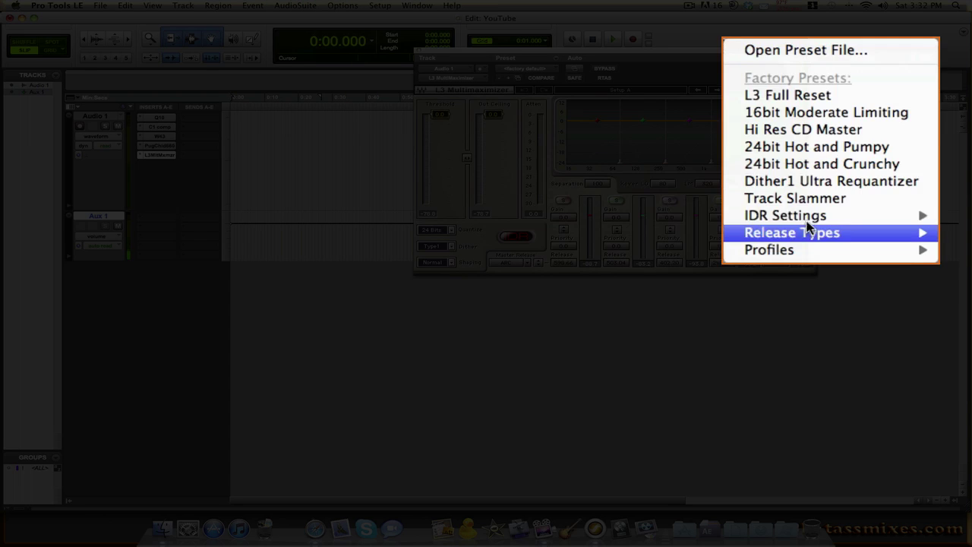
{"action": "left_click", "coordinate": [486, 179]}
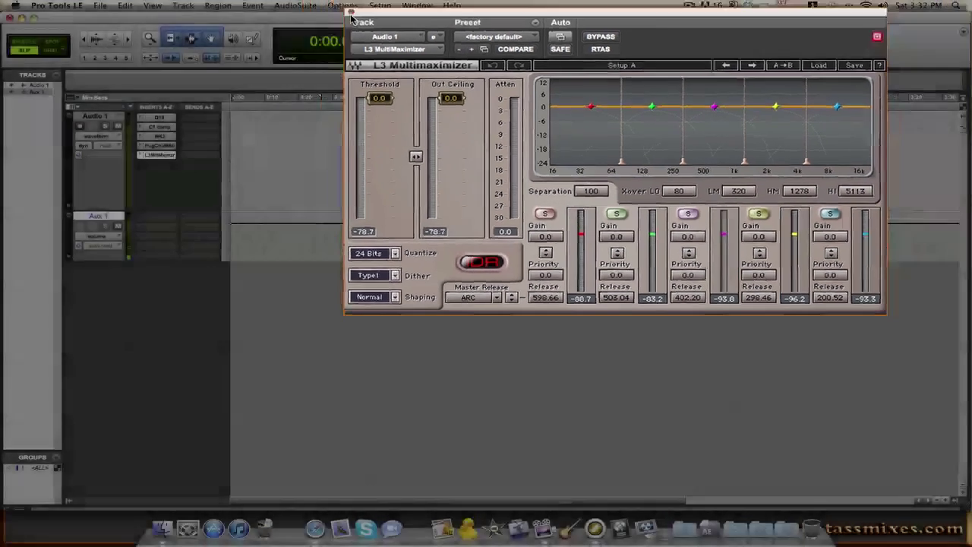
{"action": "left_click", "coordinate": [275, 6]}
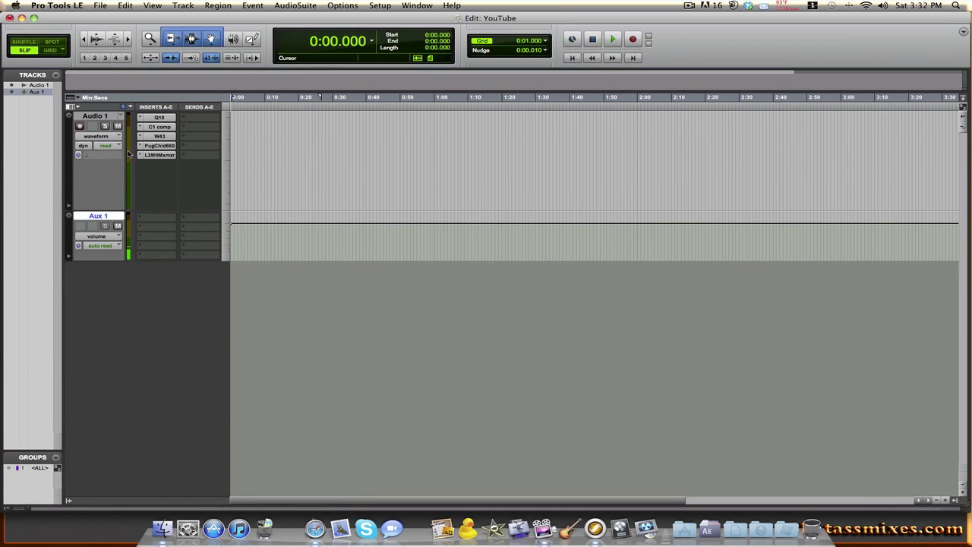